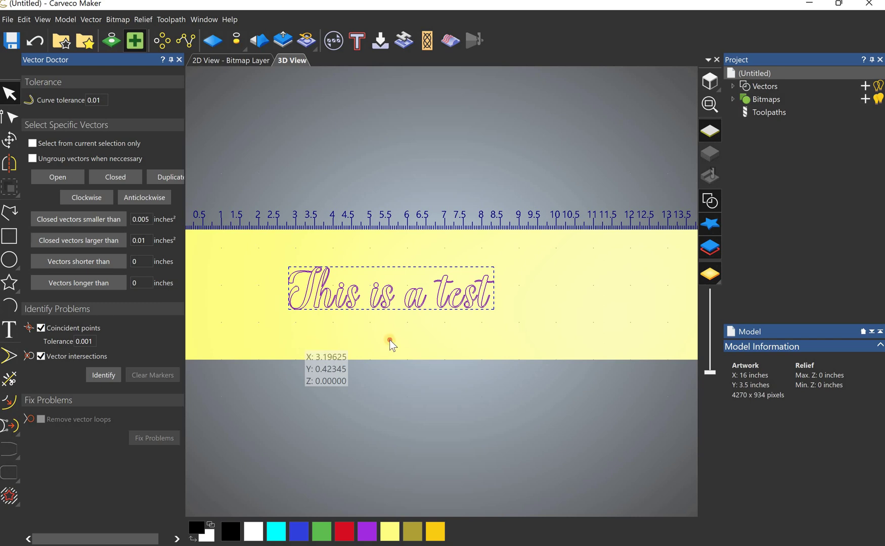
pyautogui.rightClick(347, 306)
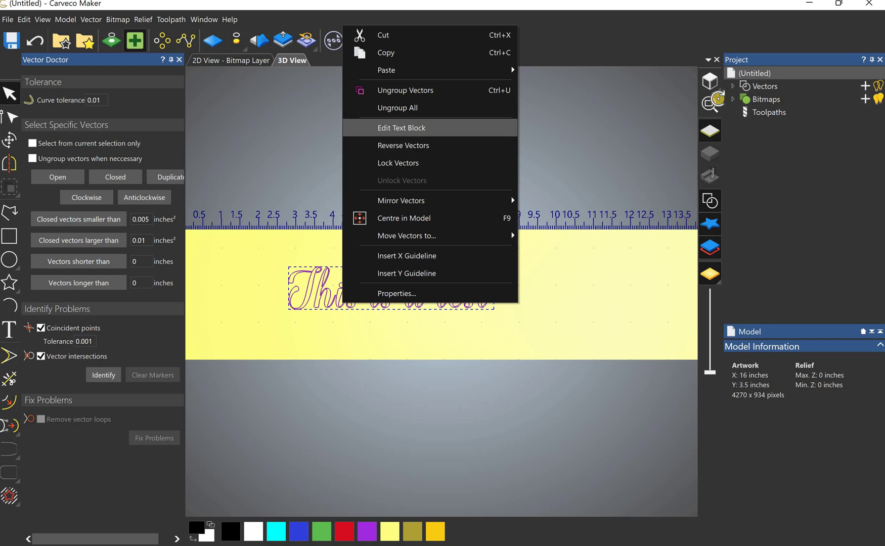
pyautogui.click(417, 125)
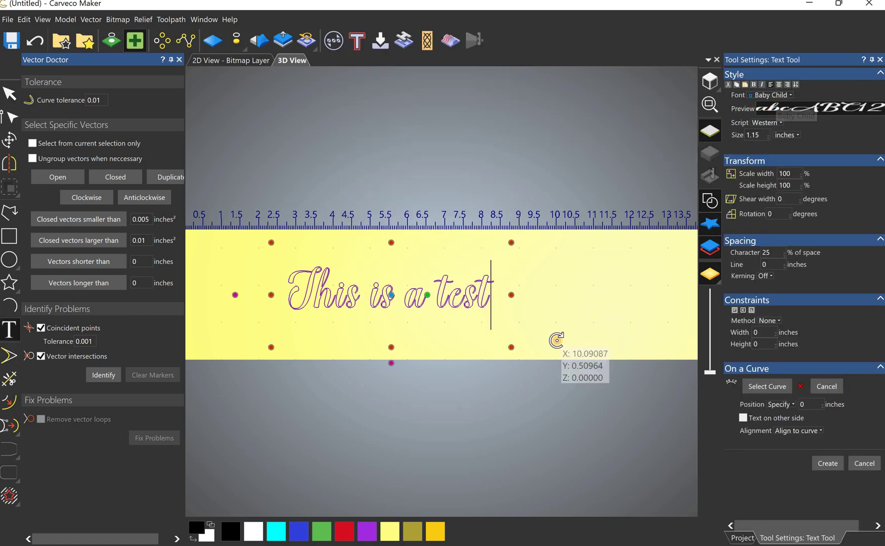
pyautogui.click(855, 462)
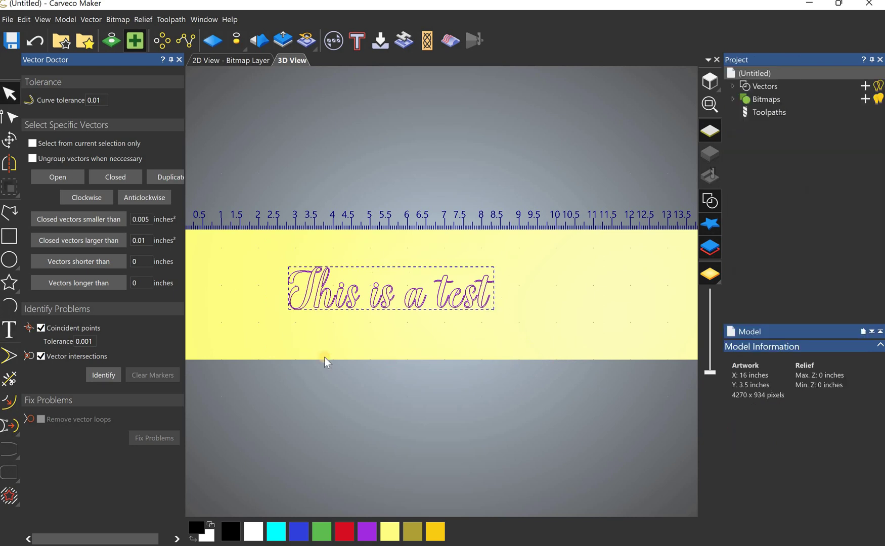
# Step: Use Vector Doctor to identify coincident points and vector intersections in the "This is a test" text
pyautogui.scroll(2, 293, 306)
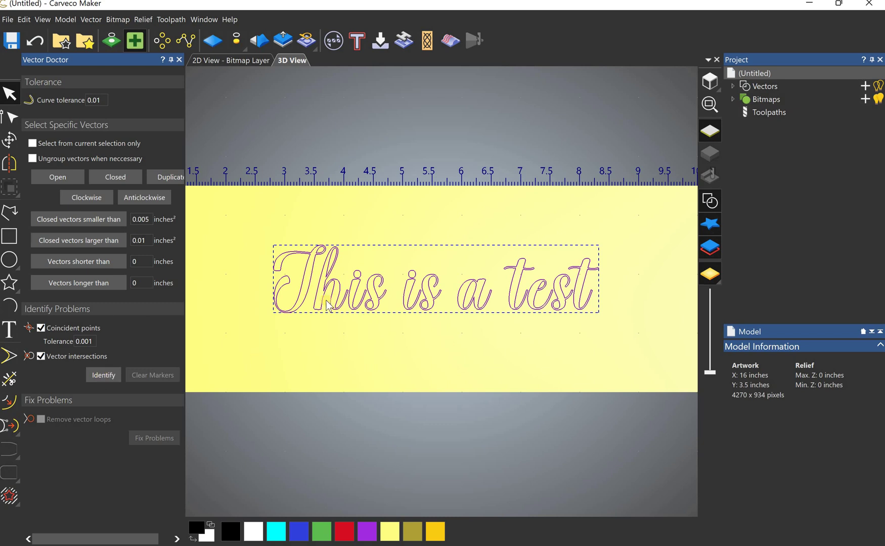
pyautogui.click(133, 45)
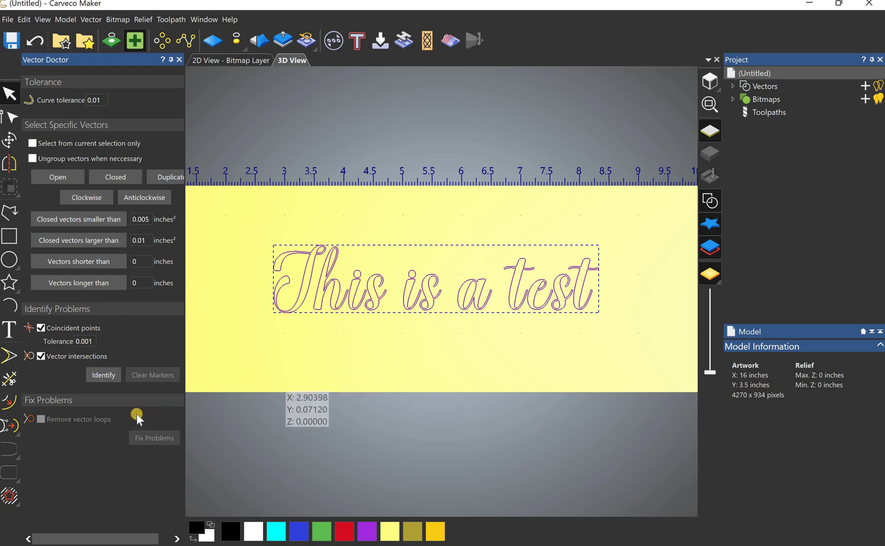
pyautogui.click(100, 376)
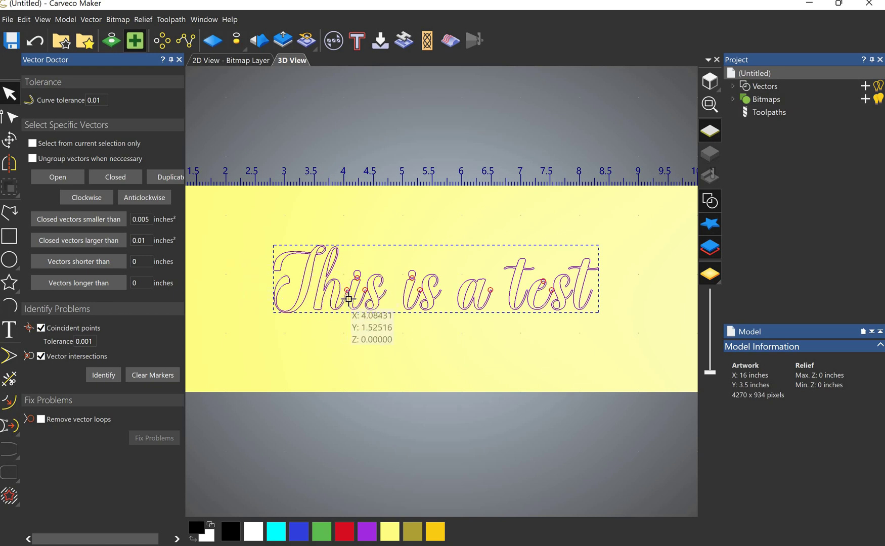
# Step: Examine the problem markers up close on the first "i" of the text and on its dot
pyautogui.scroll(5, 344, 278)
pyautogui.scroll(6, 343, 284)
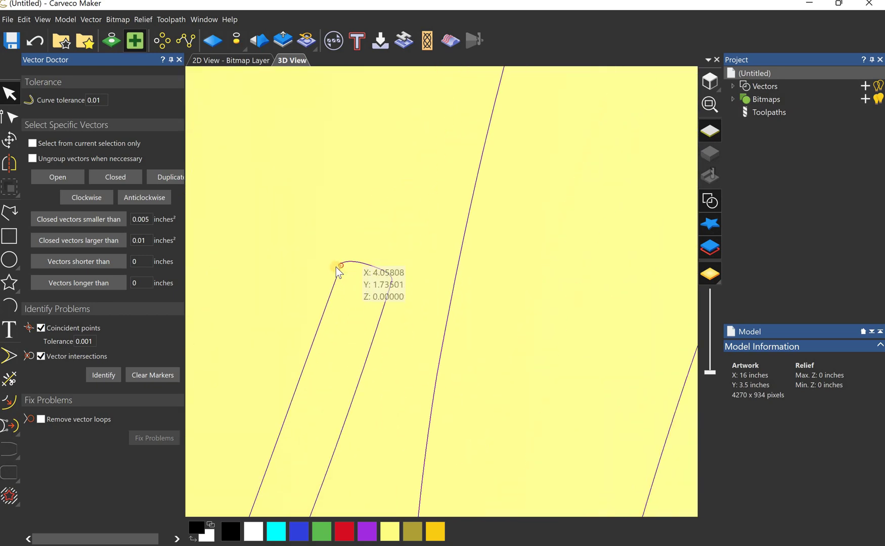
pyautogui.scroll(-8, 375, 252)
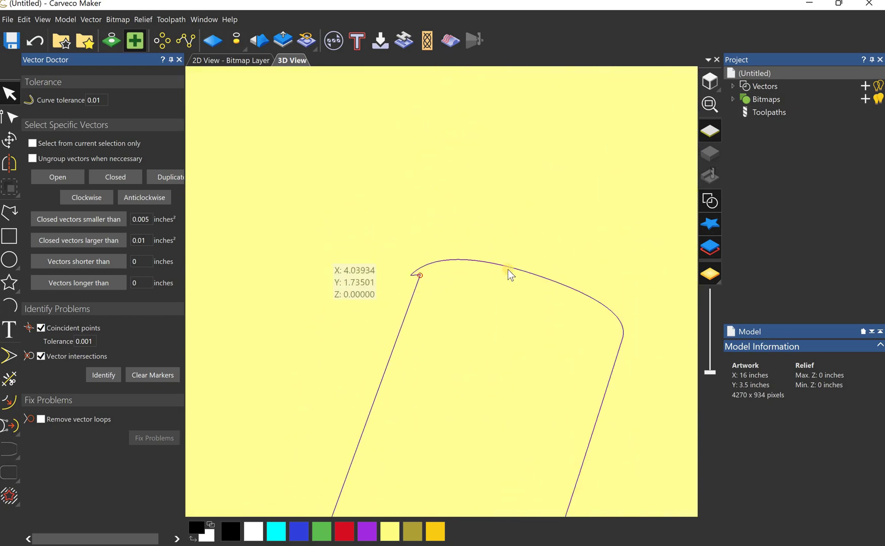
pyautogui.scroll(8, 522, 207)
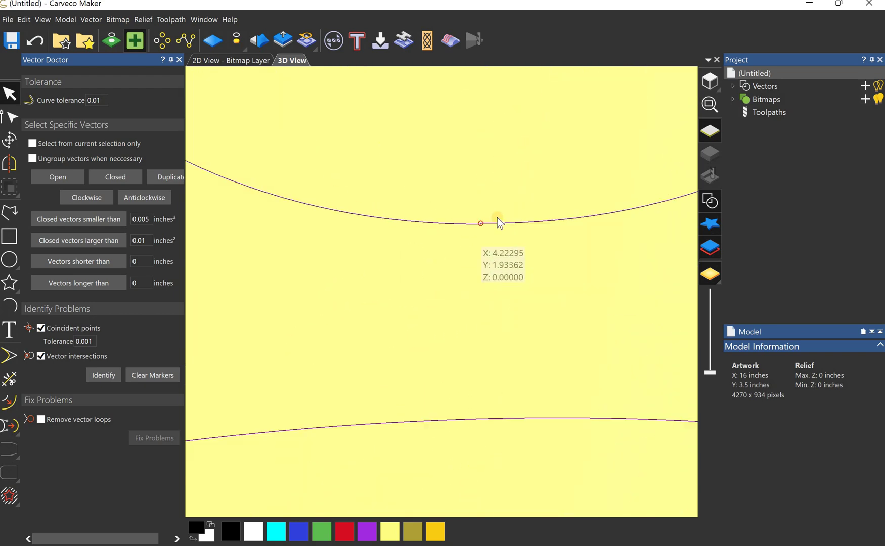
pyautogui.scroll(-8, 445, 390)
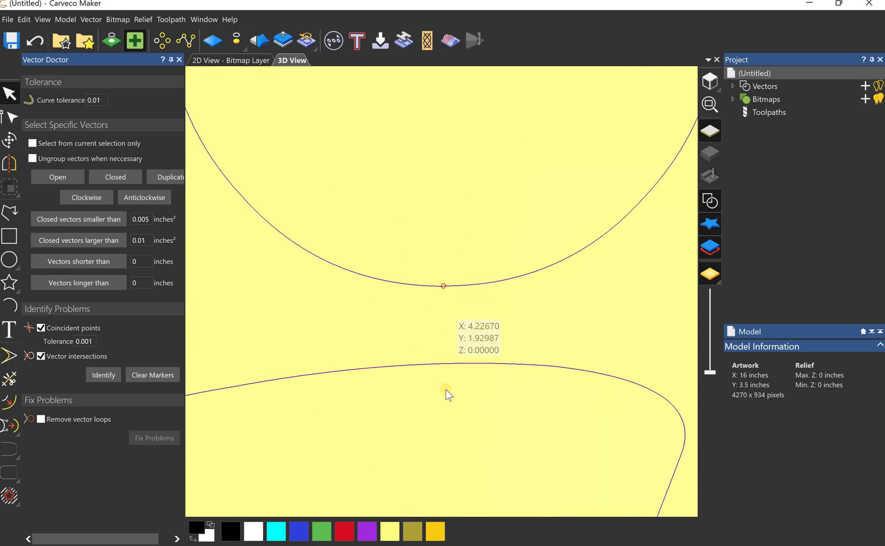
pyautogui.scroll(-6, 551, 324)
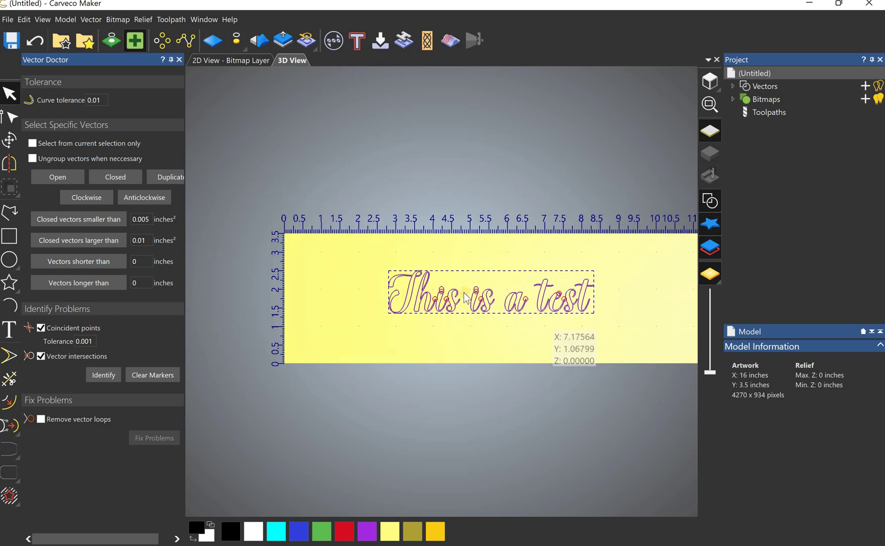
# Step: Ungroup the whole text block into separate letter vectors and clear the selection
pyautogui.scroll(3, 508, 300)
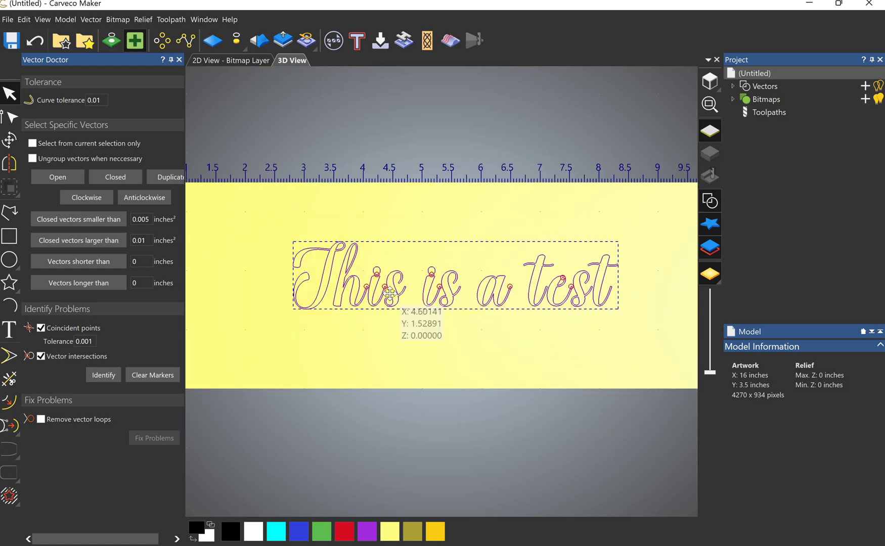
pyautogui.rightClick(392, 293)
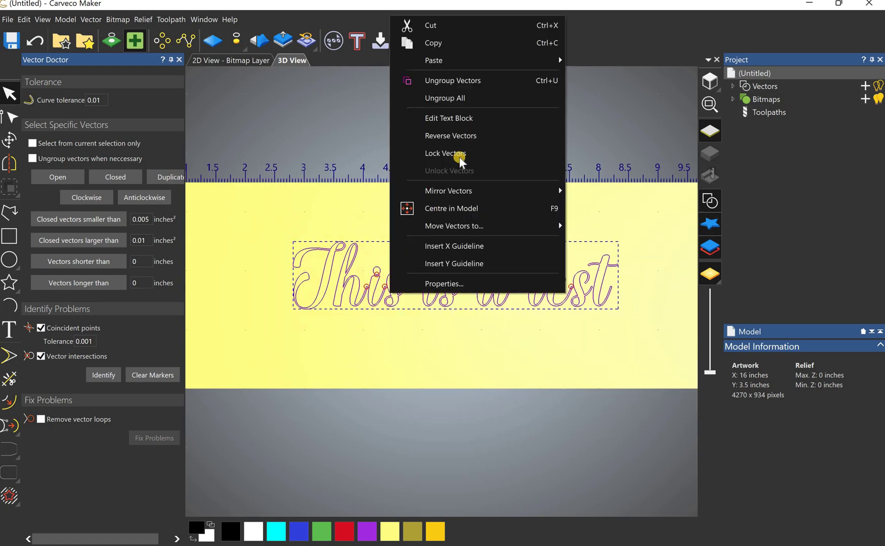
pyautogui.click(482, 100)
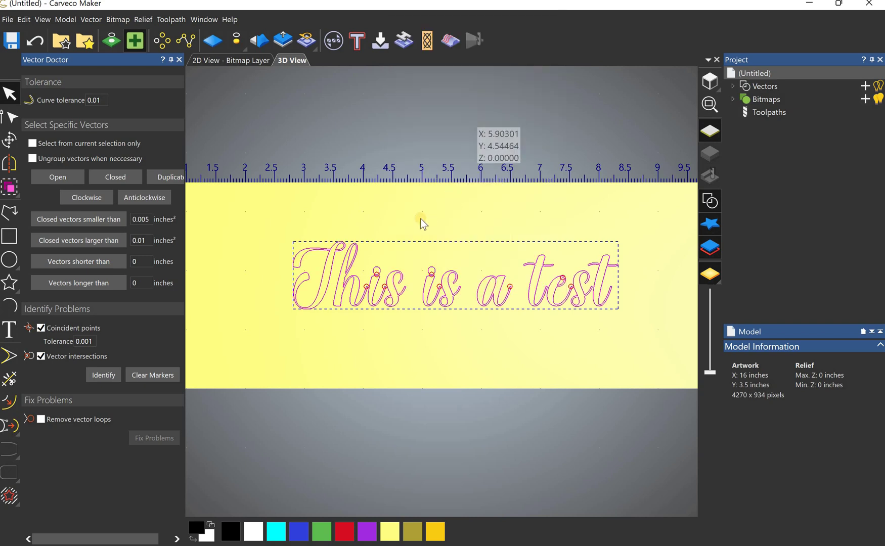
pyautogui.click(350, 333)
pyautogui.scroll(2, 407, 306)
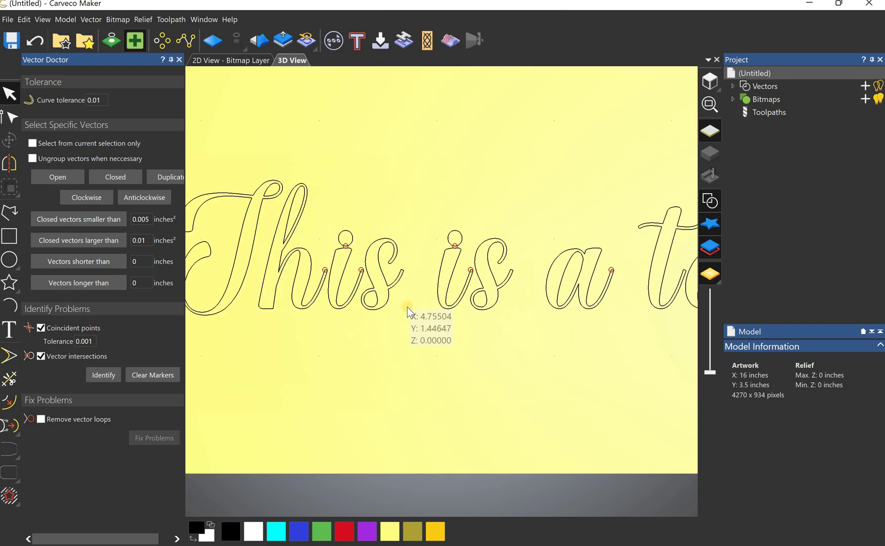
pyautogui.scroll(-2, 418, 327)
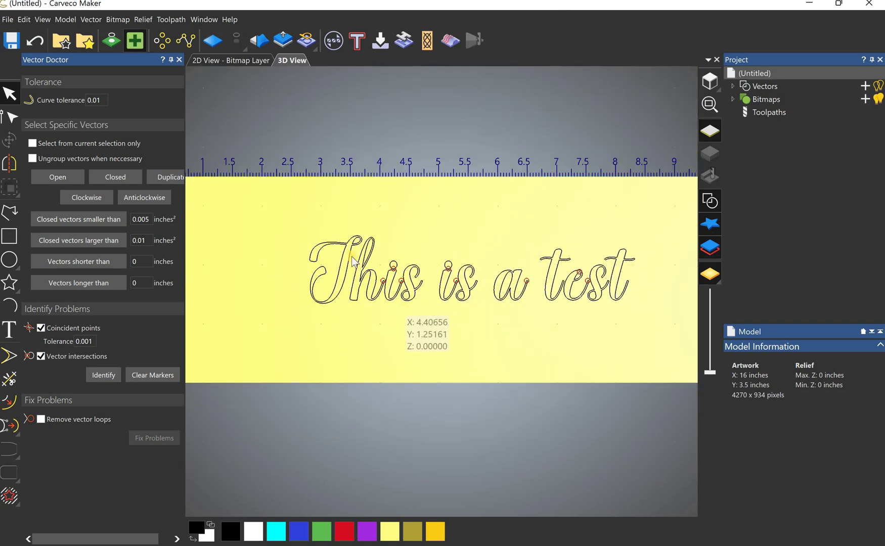
# Step: Select only the letters carrying problem markers: the "h", both "i"s with their dots, the "a" and the "e"
pyautogui.moveTo(353, 220); pyautogui.dragTo(376, 305)
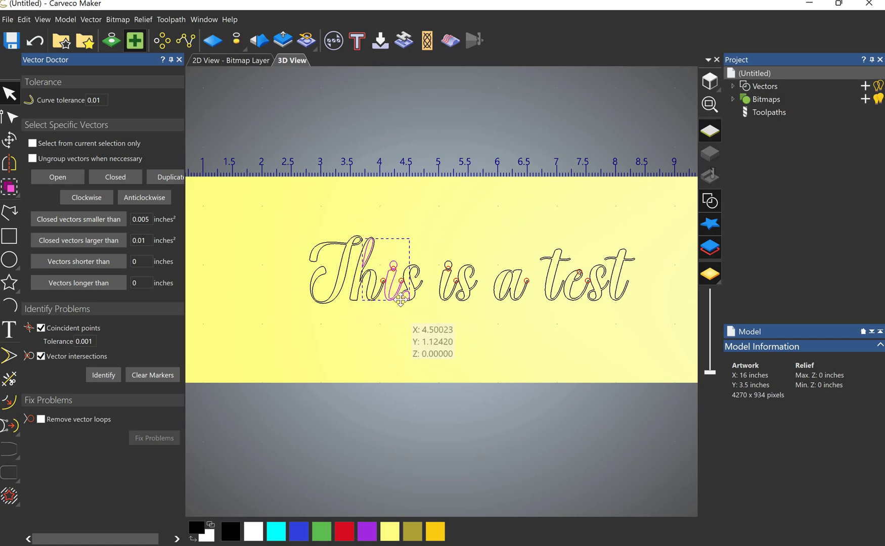
pyautogui.moveTo(349, 225); pyautogui.dragTo(406, 316)
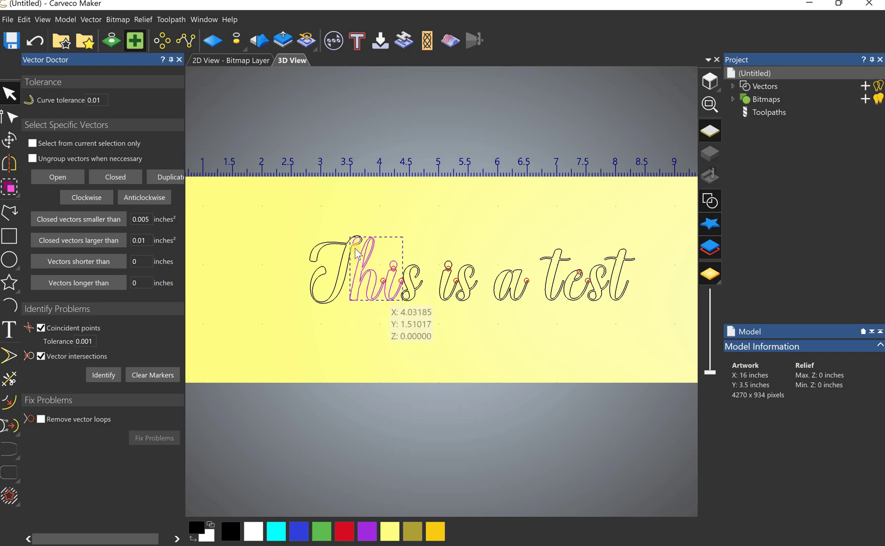
pyautogui.moveTo(432, 247); pyautogui.dragTo(462, 315)
pyautogui.moveTo(516, 297); pyautogui.dragTo(516, 297)
pyautogui.moveTo(480, 245); pyautogui.dragTo(541, 324)
pyautogui.keyDown('shift'); pyautogui.click(563, 268); pyautogui.keyUp('shift')
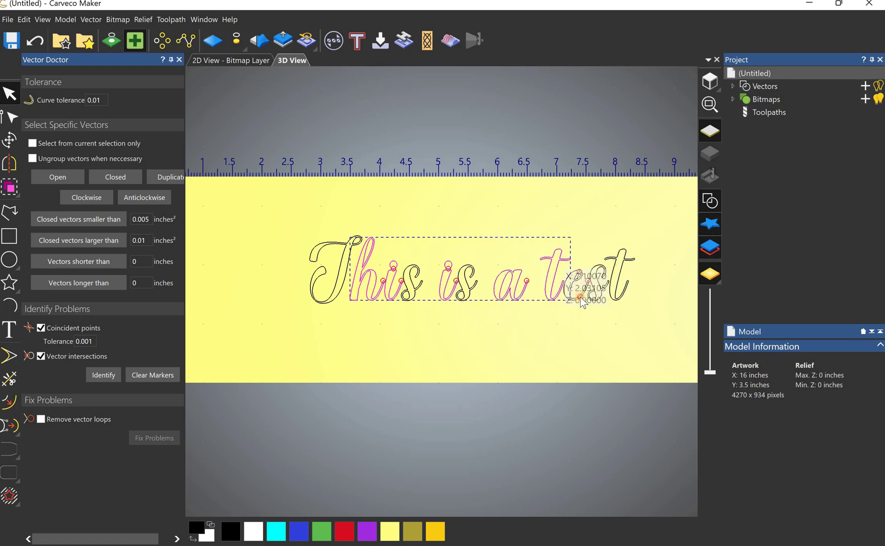
pyautogui.moveTo(561, 265); pyautogui.dragTo(590, 309)
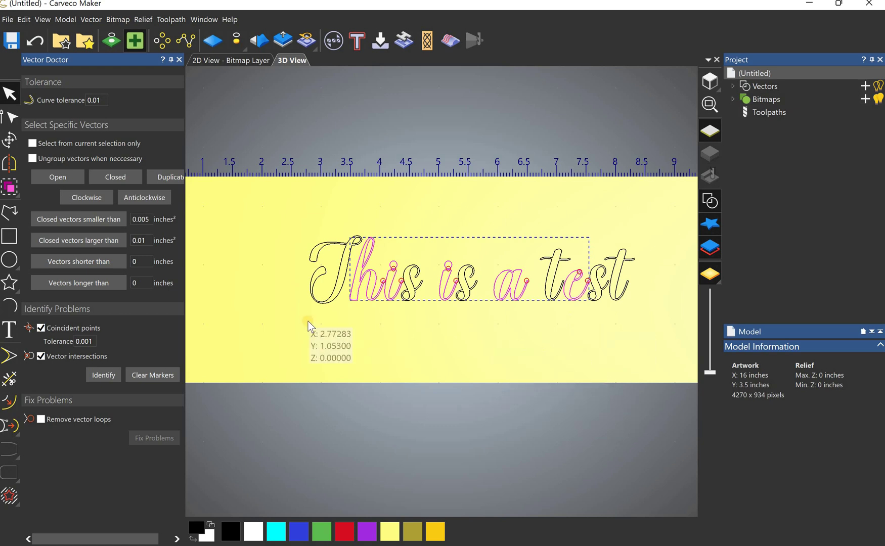
# Step: Offset the selected letters inwards by 0.001 inches with radiused corners, replacing the originals, and identify vector problems again
pyautogui.press('o')
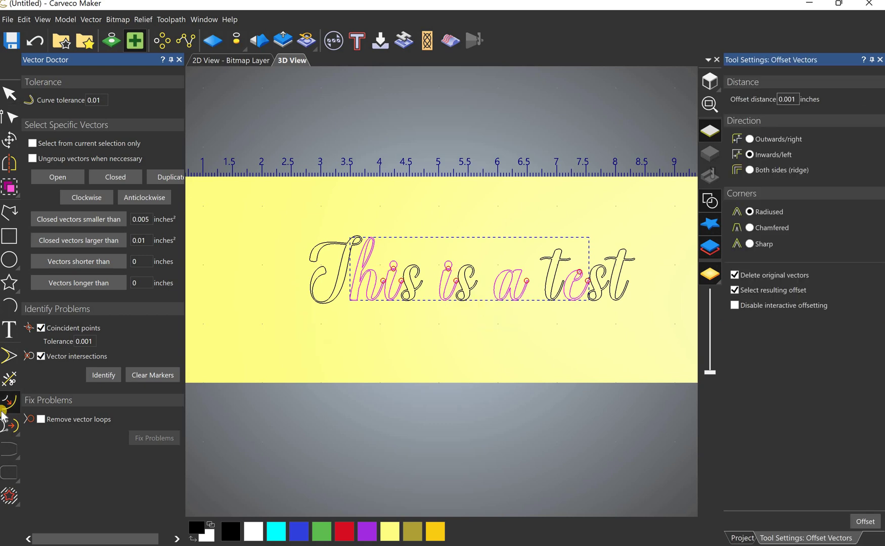
pyautogui.click(792, 99)
pyautogui.click(738, 214)
pyautogui.click(866, 522)
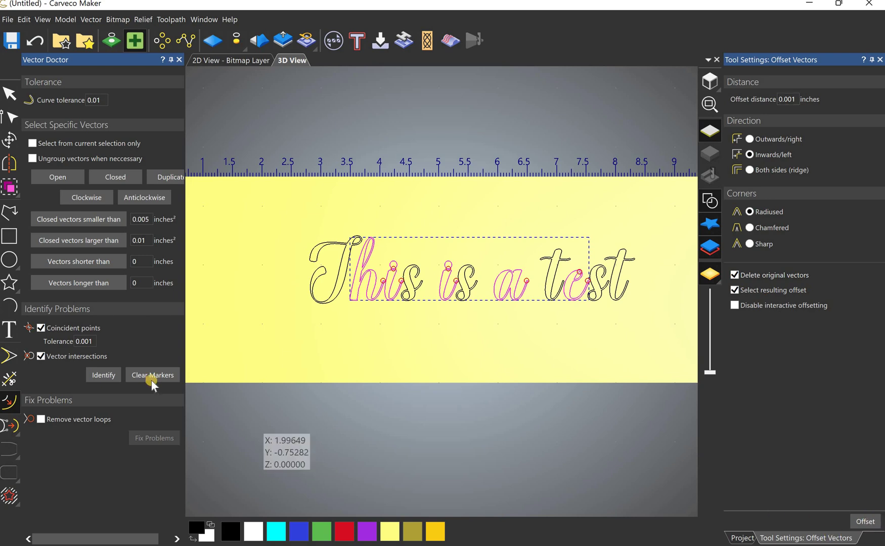
pyautogui.click(100, 374)
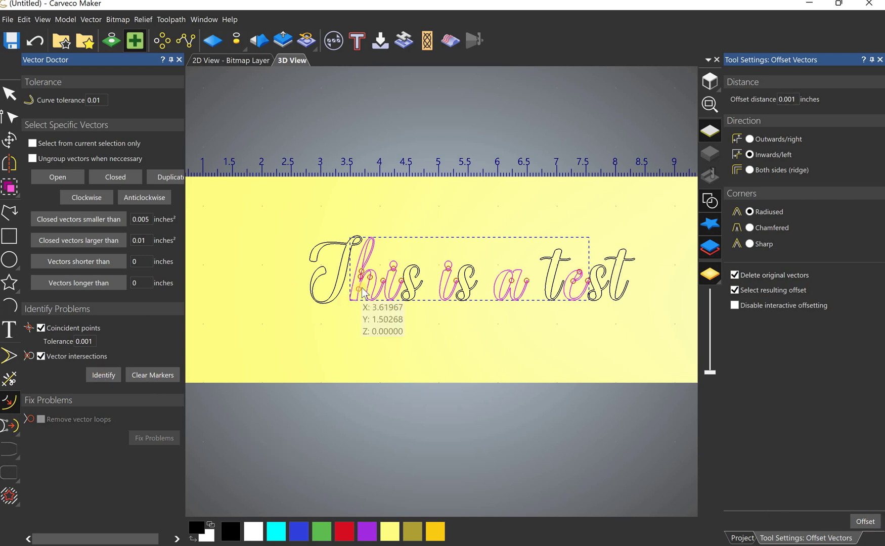
# Step: Offset the resulting letters outwards by 0.001 inches, selecting the result, then refresh the problem markers and close the offset settings
pyautogui.click(747, 139)
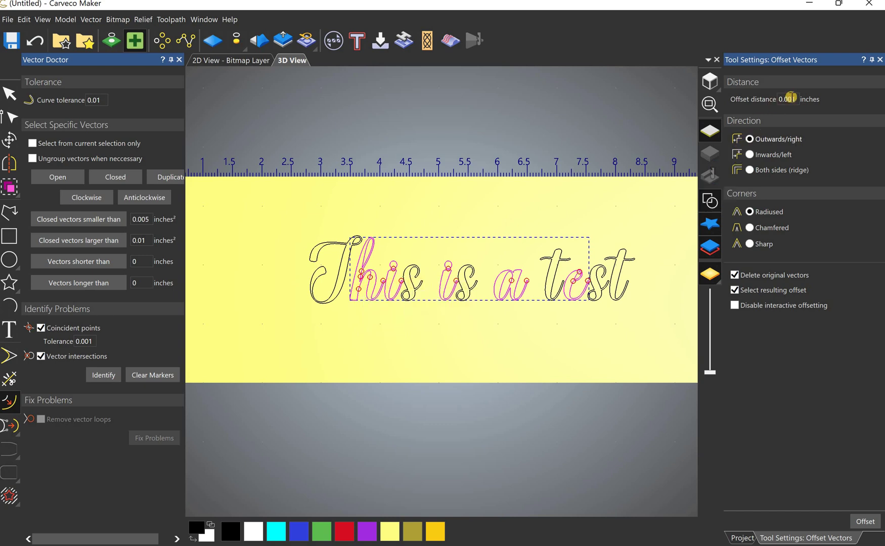
pyautogui.click(787, 300)
pyautogui.click(140, 375)
pyautogui.click(103, 375)
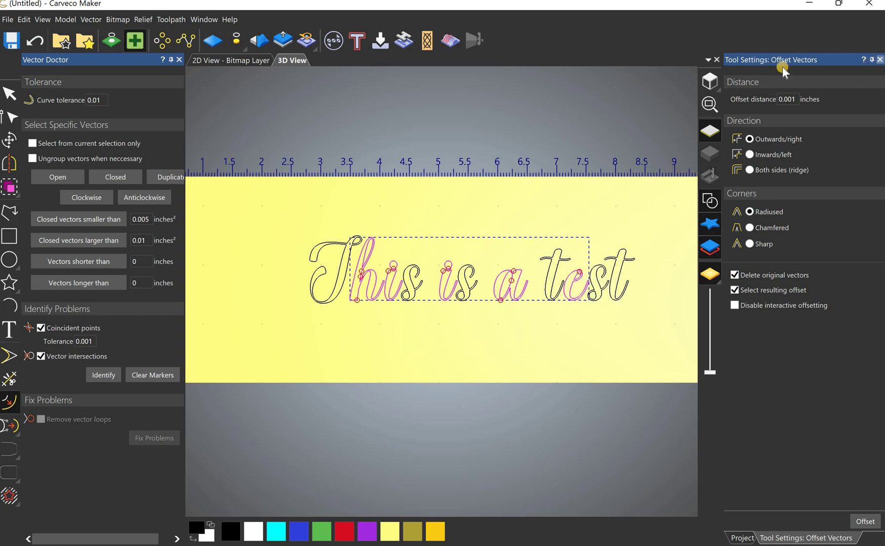
pyautogui.press('Escape')
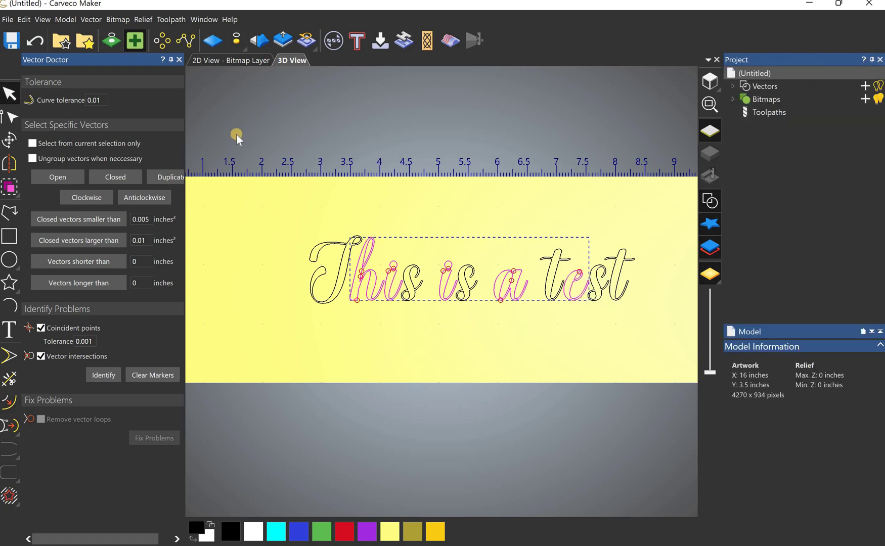
# Step: Spline the selected letter vectors with a 0.001 inch tolerance, preserving straight spans longer than 2 inches
pyautogui.click(85, 21)
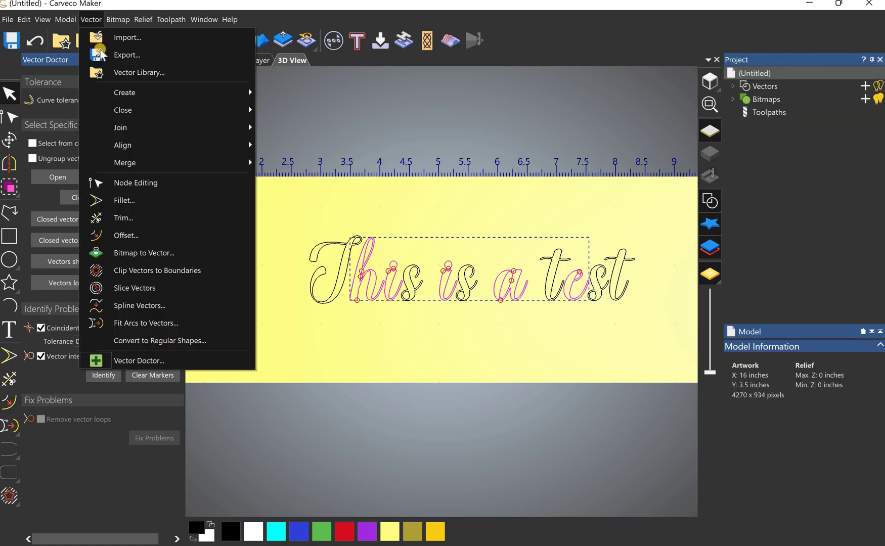
pyautogui.click(140, 306)
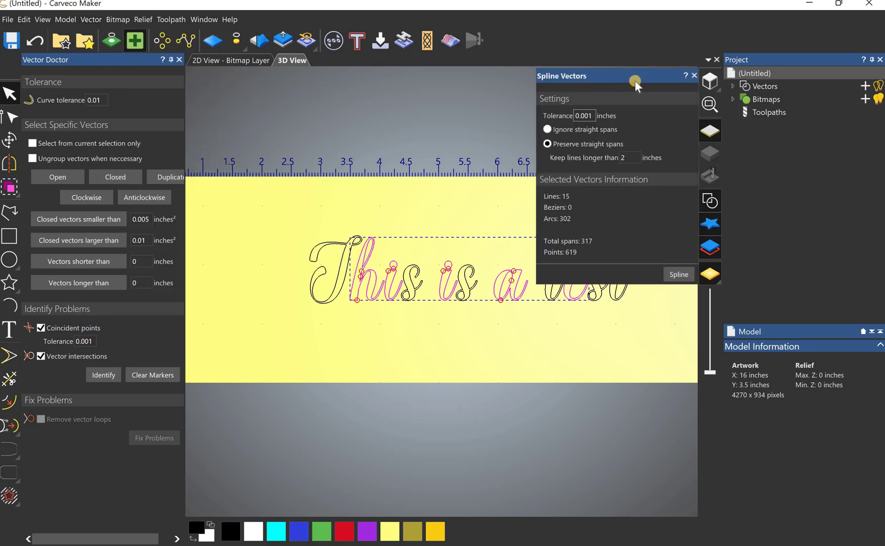
pyautogui.moveTo(634, 80); pyautogui.dragTo(755, 77)
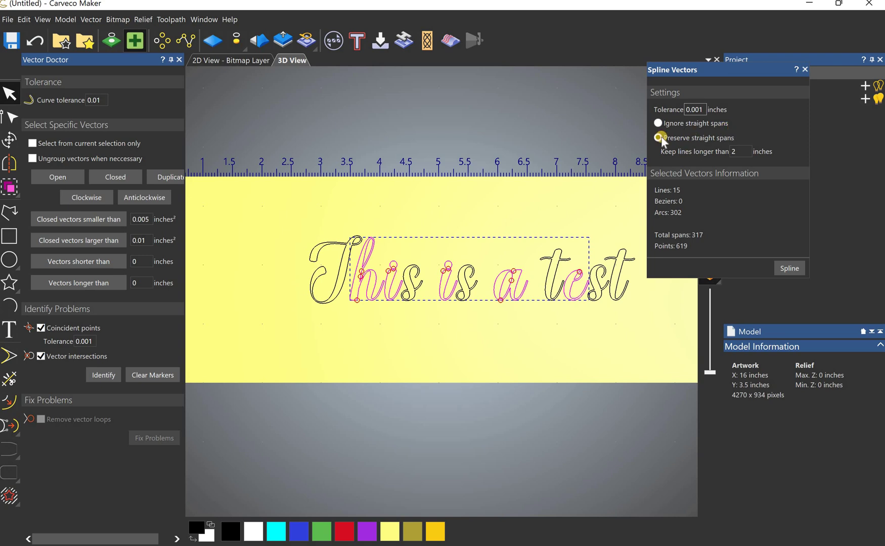
pyautogui.click(694, 110)
pyautogui.click(733, 151)
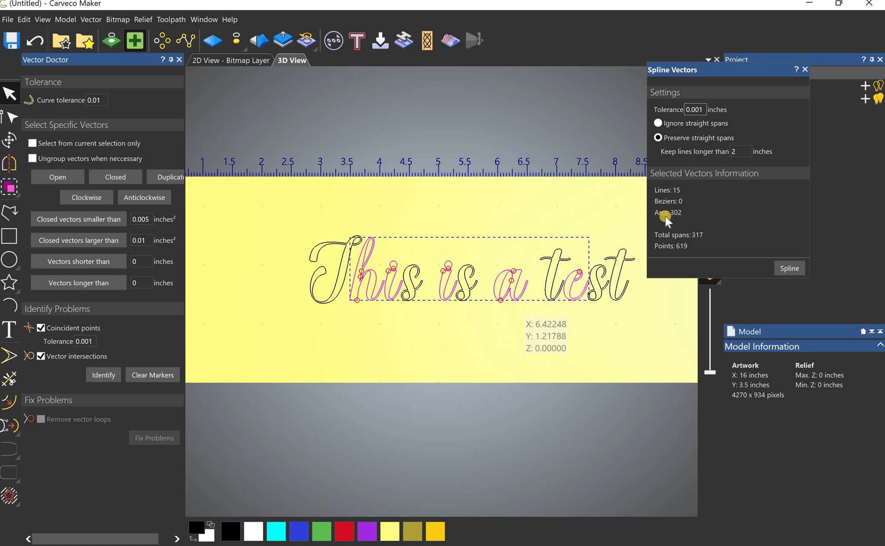
pyautogui.click(789, 269)
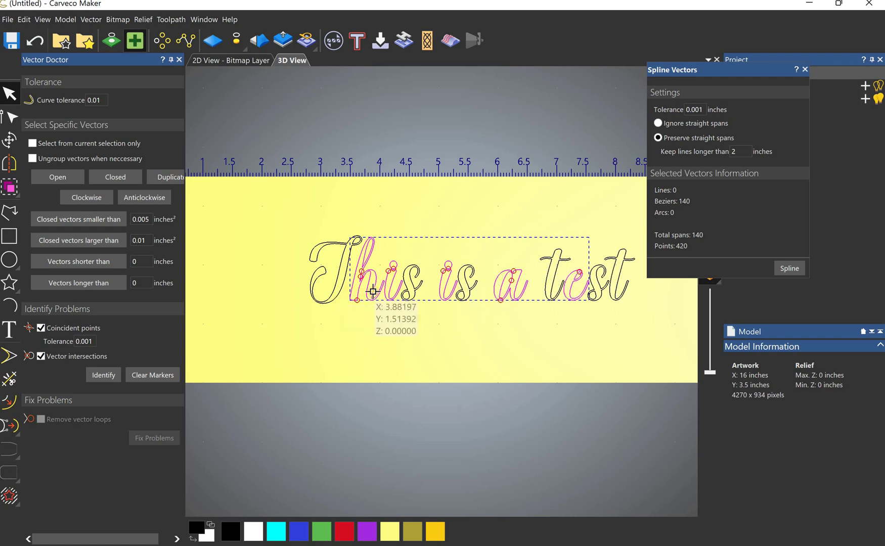
# Step: Clear the old problem markers from the splined letters
pyautogui.scroll(5, 373, 291)
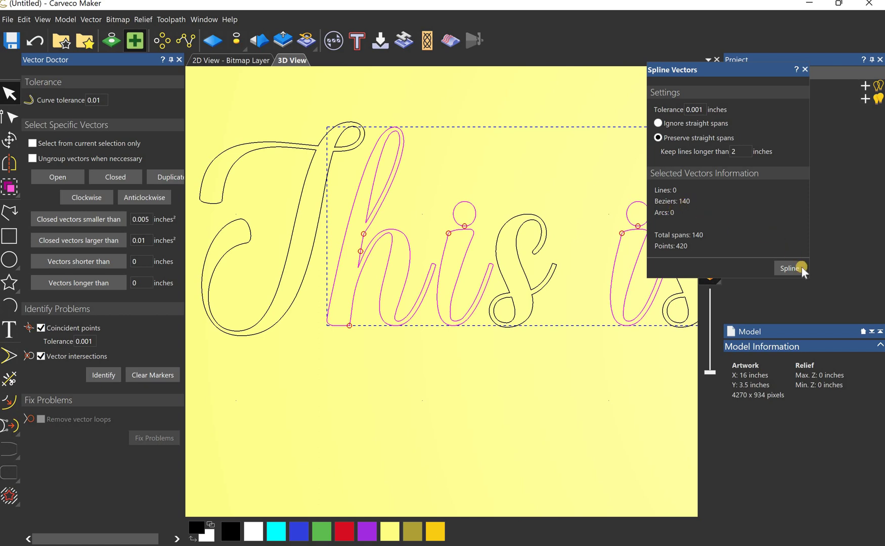
pyautogui.scroll(-2, 318, 321)
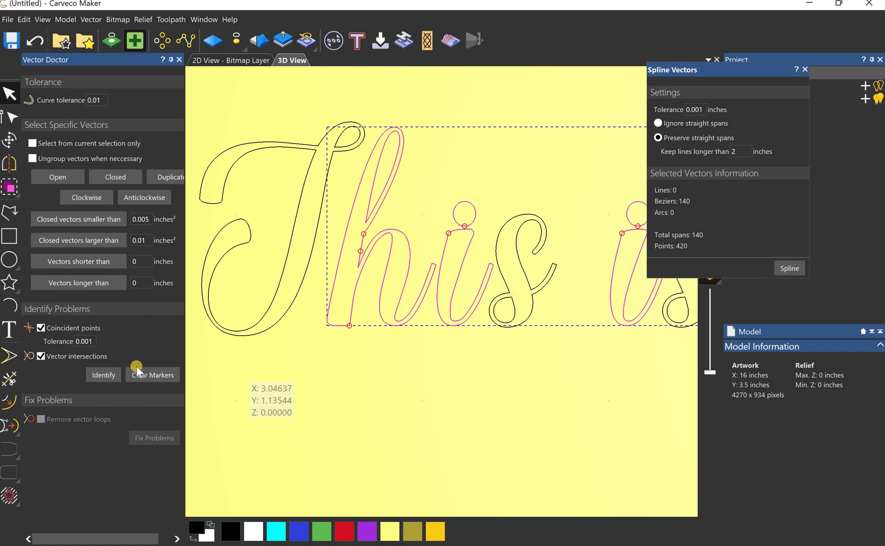
pyautogui.click(136, 375)
pyautogui.click(139, 375)
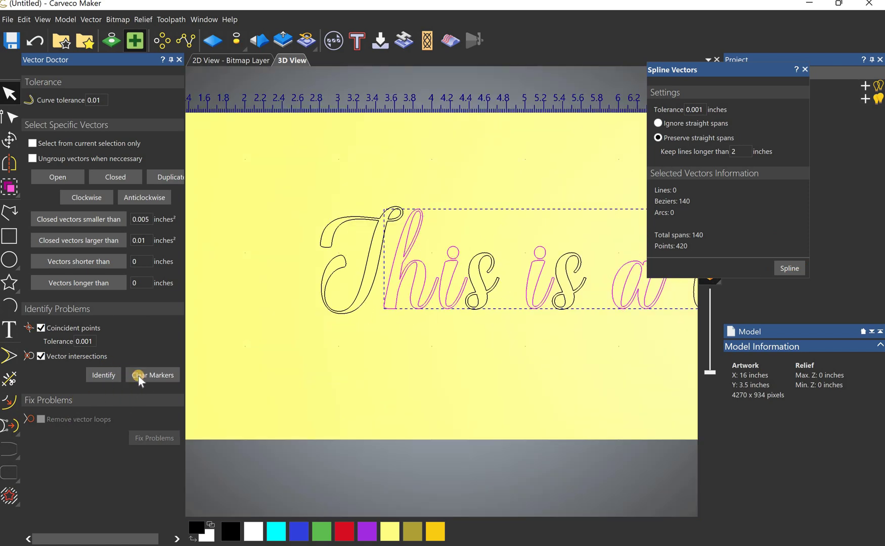
pyautogui.scroll(-2, 508, 306)
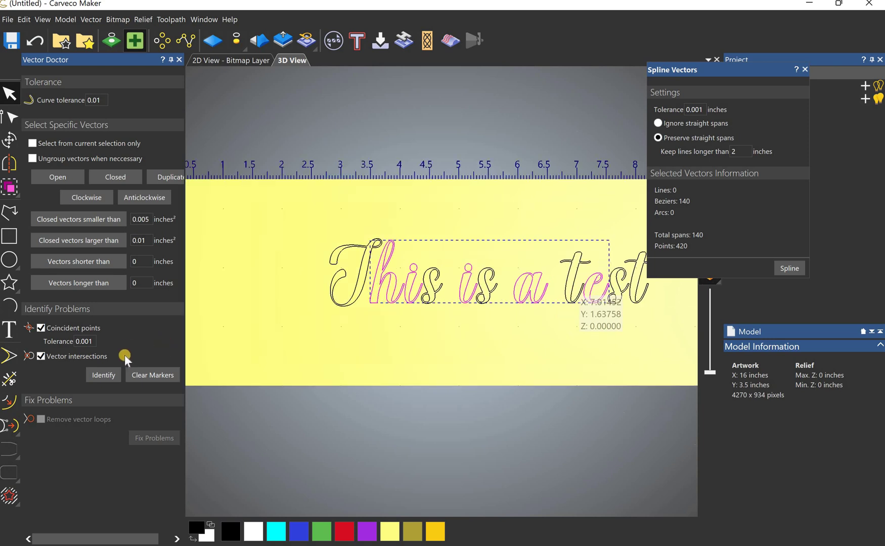
# Step: Identify vector problems in the splined letters again, then close the spline settings and the vector checking tool
pyautogui.click(99, 375)
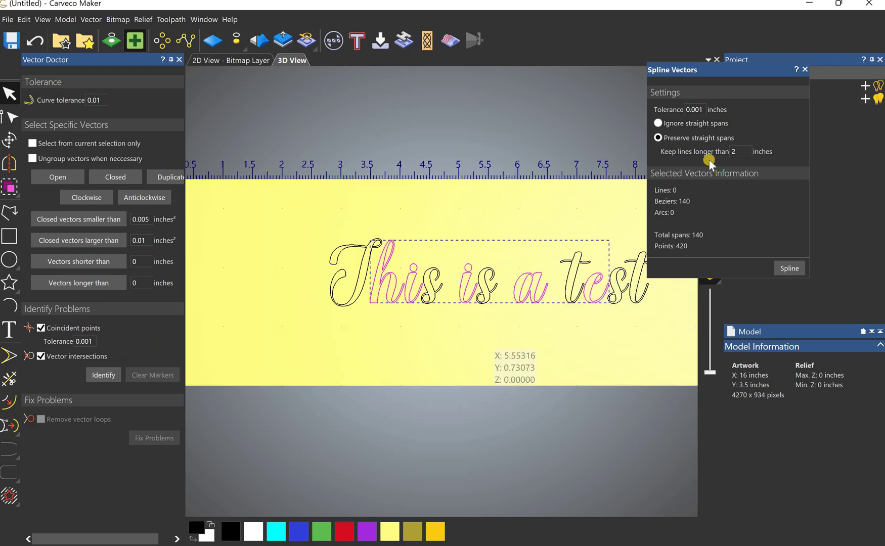
pyautogui.click(805, 70)
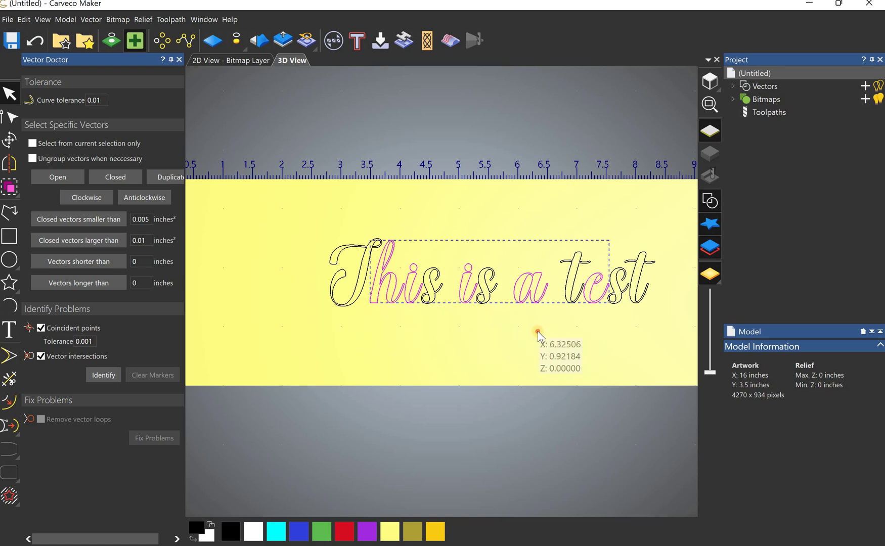
pyautogui.click(480, 322)
pyautogui.scroll(2, 519, 308)
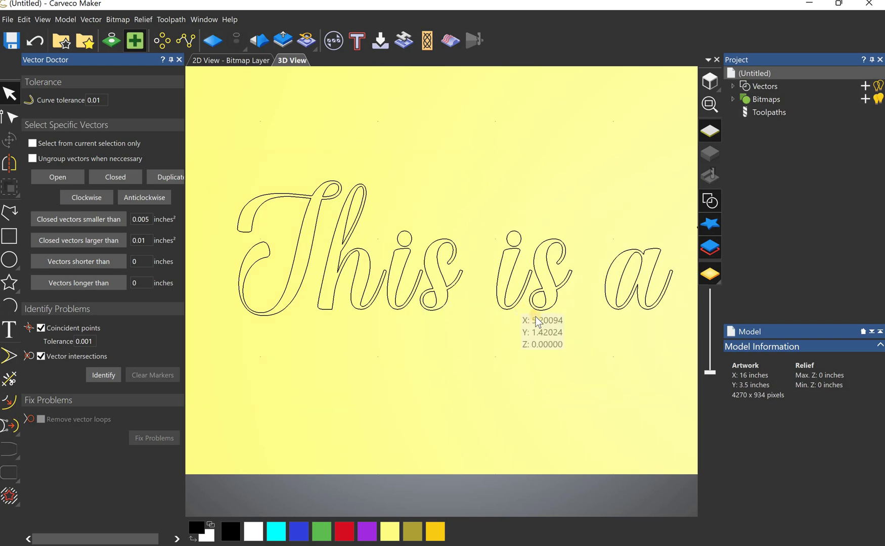
pyautogui.scroll(-3, 536, 316)
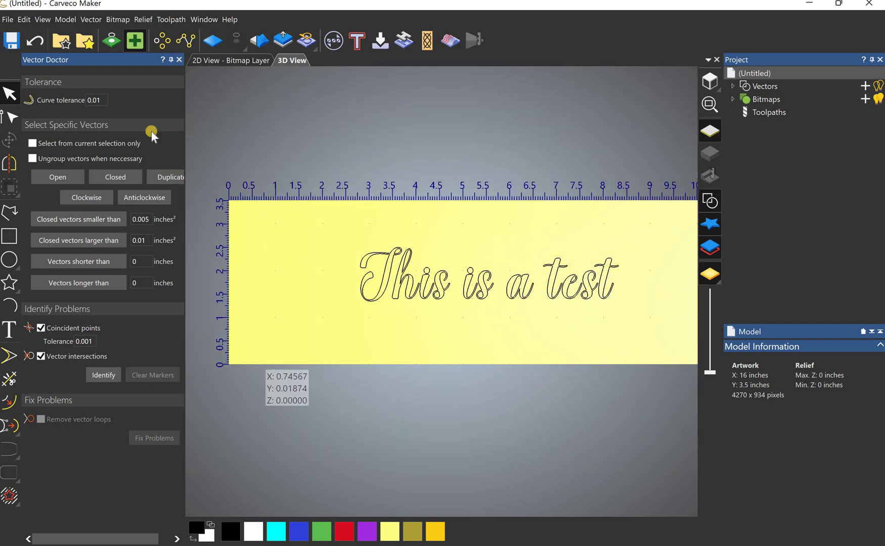
pyautogui.click(180, 61)
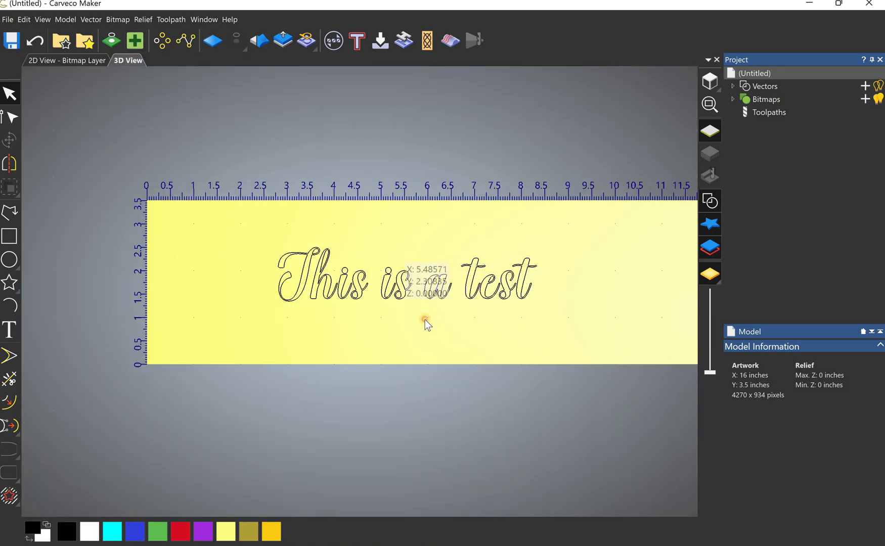
pyautogui.click(366, 319)
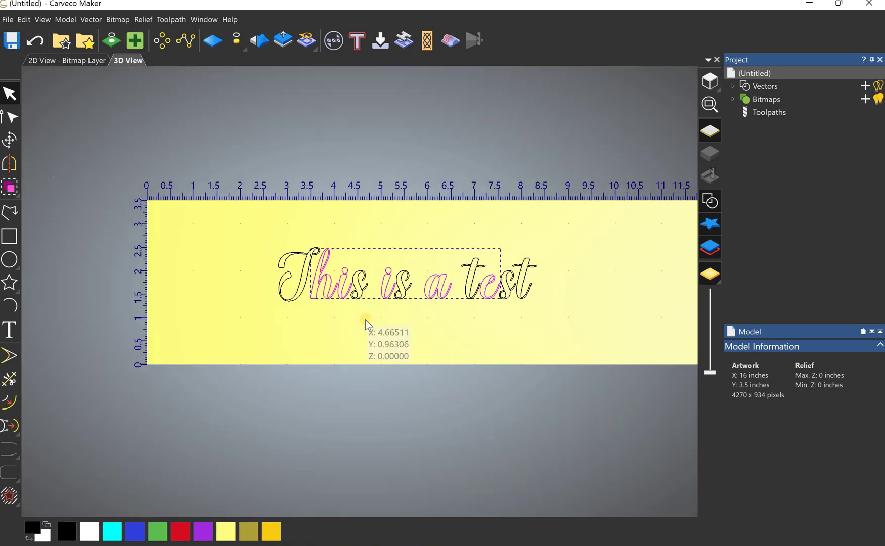
pyautogui.click(329, 297)
pyautogui.rightClick(327, 295)
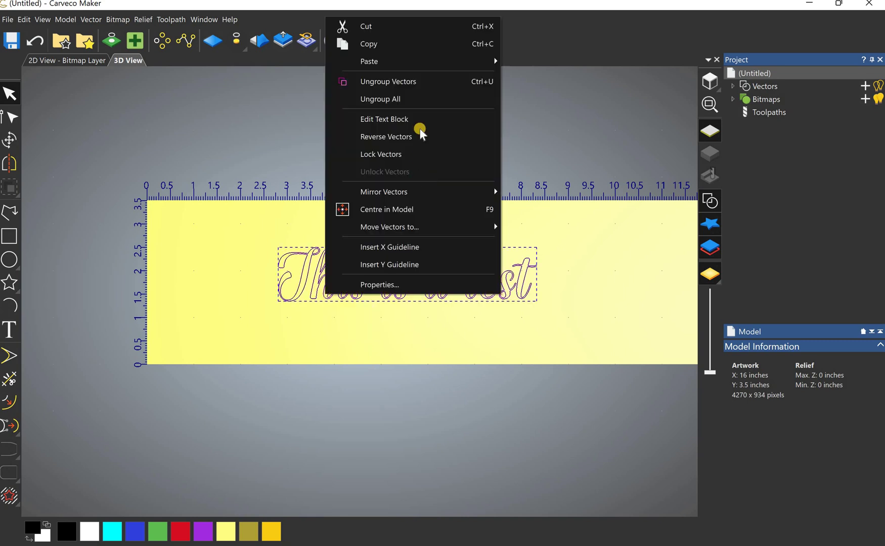
pyautogui.click(411, 298)
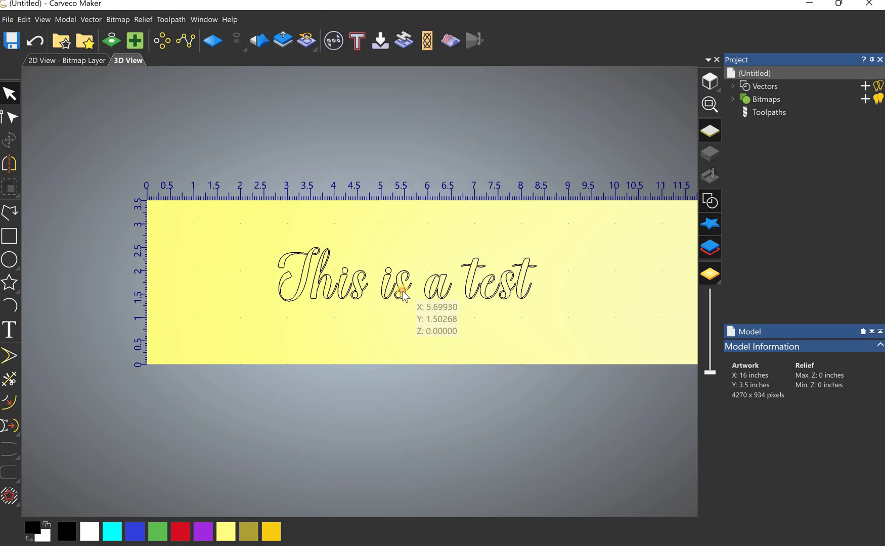
pyautogui.click(409, 291)
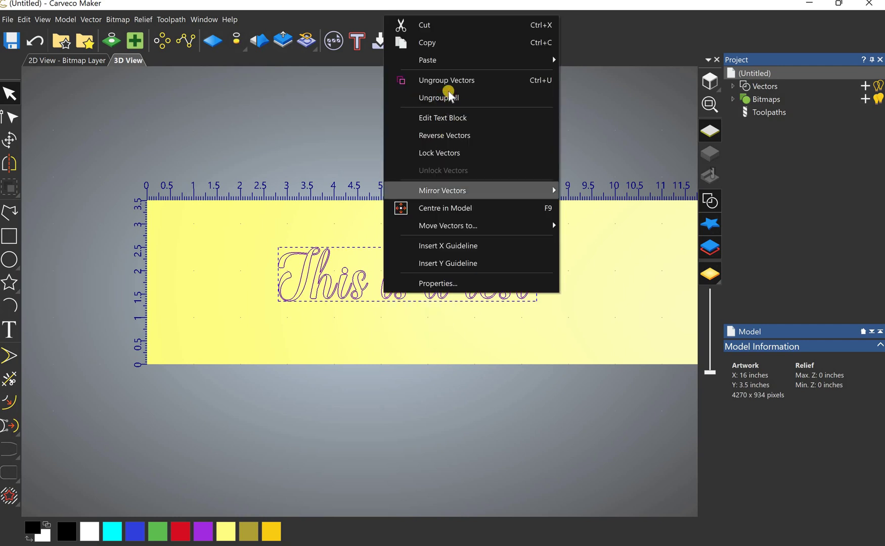
pyautogui.rightClick(384, 293)
pyautogui.click(412, 287)
pyautogui.click(362, 309)
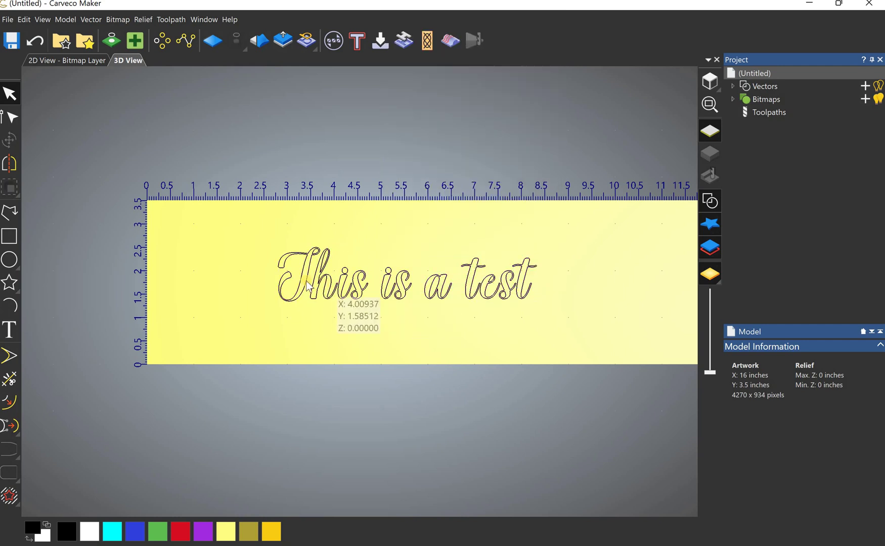
# Step: Examine the outline and nodes at the base of the first i's dot using Node Editing
pyautogui.scroll(3, 328, 248)
pyautogui.scroll(2, 327, 242)
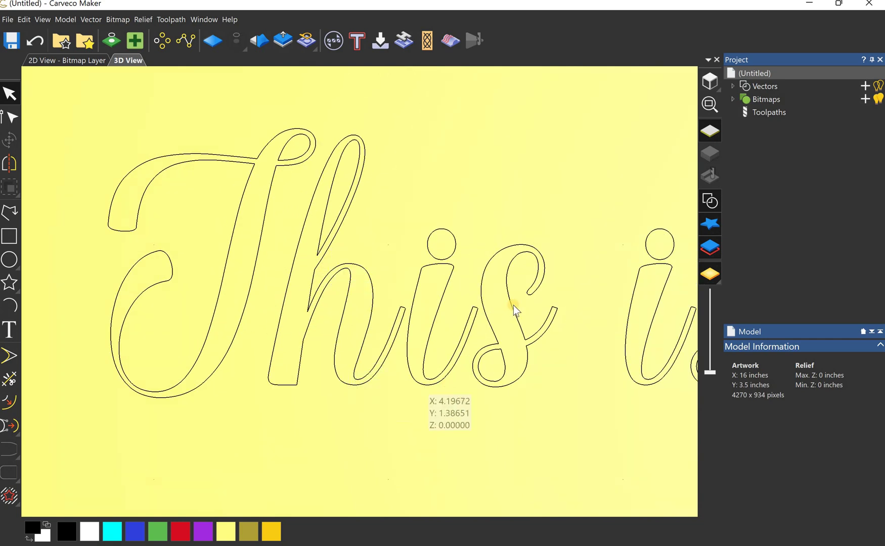
pyautogui.scroll(5, 446, 273)
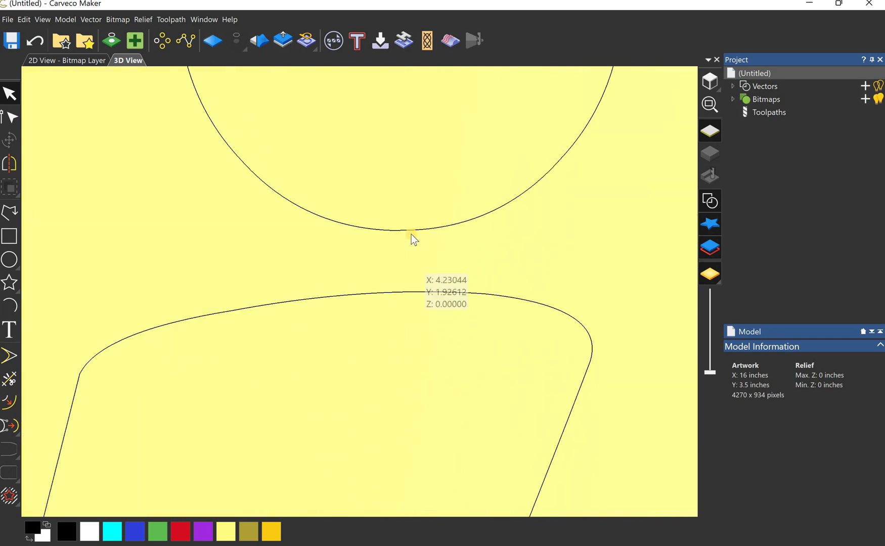
pyautogui.scroll(2, 379, 215)
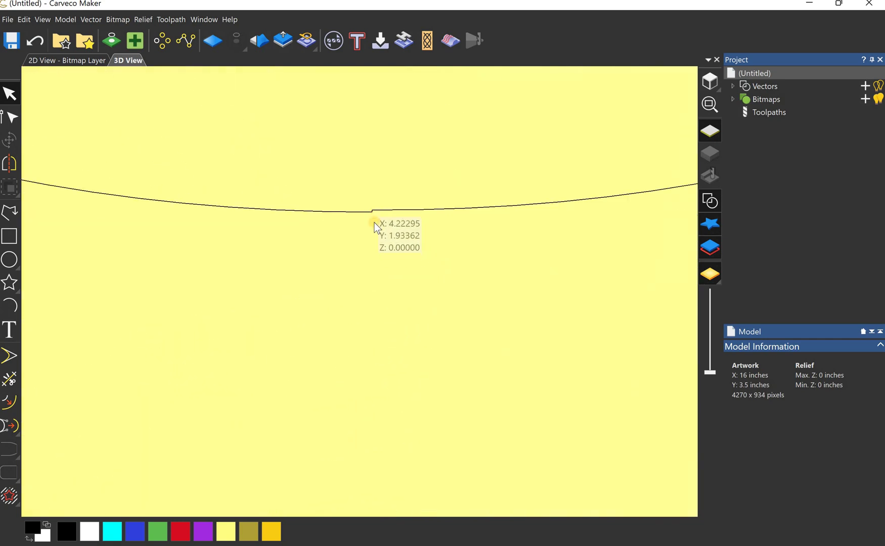
pyautogui.click(375, 223)
pyautogui.press('n')
pyautogui.moveTo(372, 210); pyautogui.dragTo(381, 192)
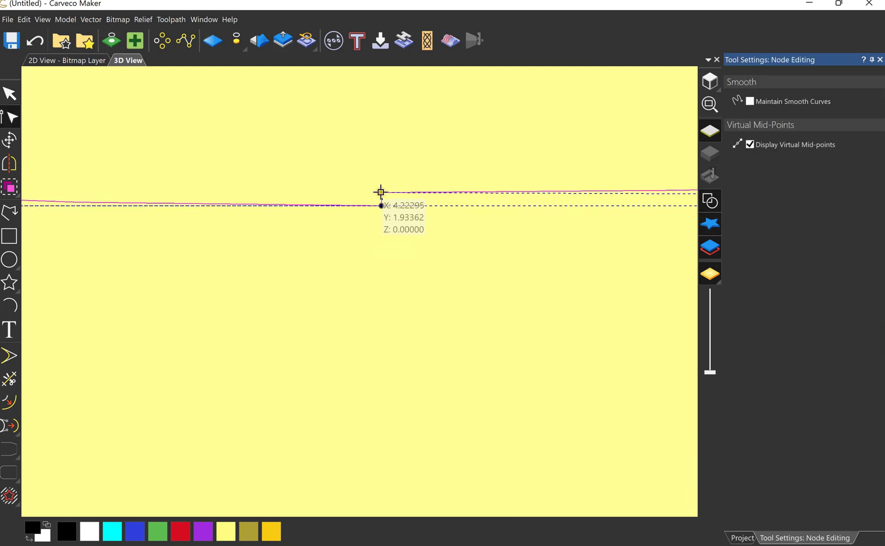
pyautogui.scroll(-6, 375, 303)
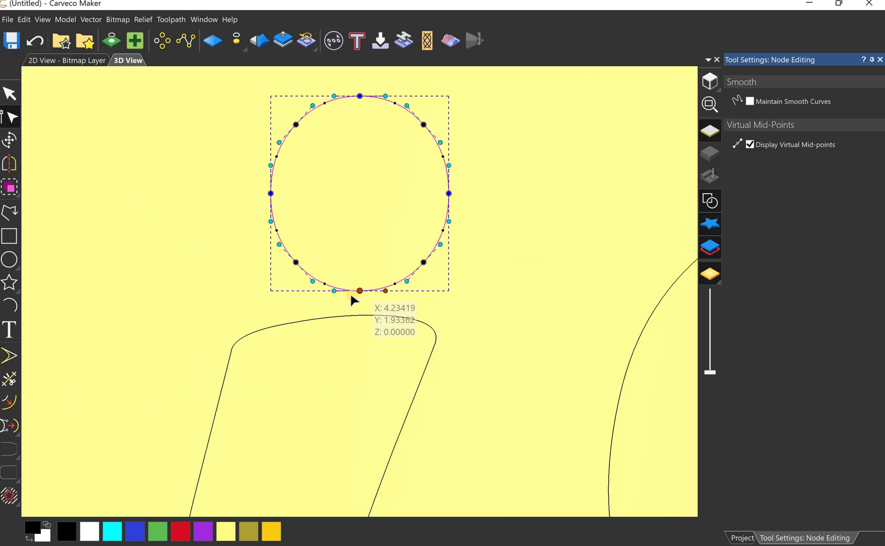
pyautogui.click(366, 289)
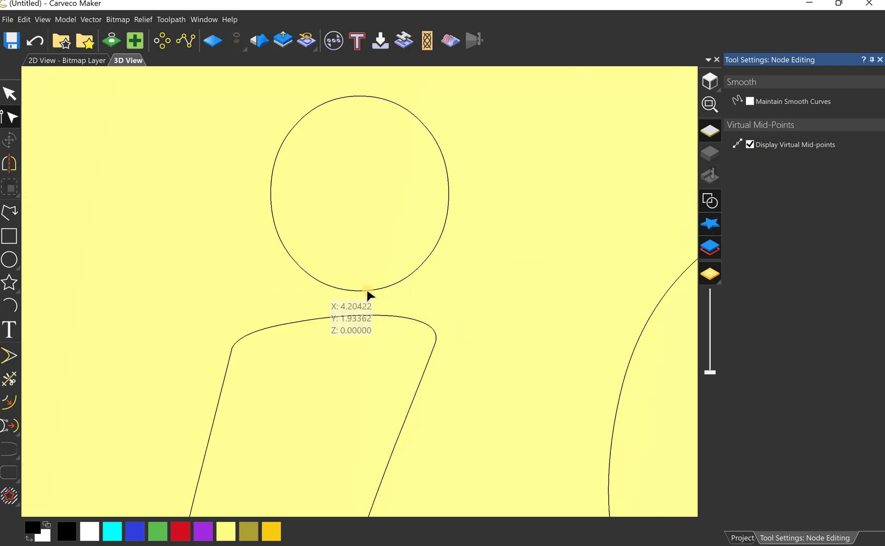
pyautogui.click(360, 291)
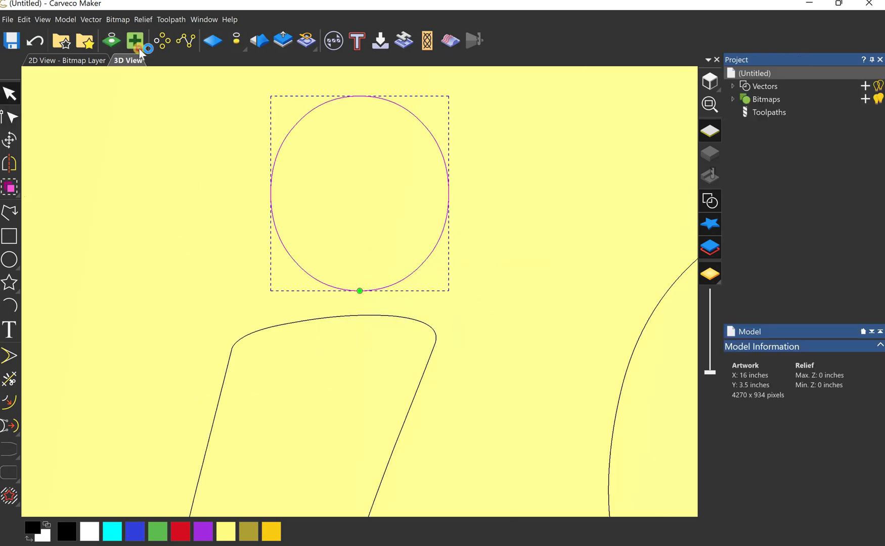
# Step: Check the first i for coincident points and vector intersections with Vector Doctor, and inspect its dot and stem up close
pyautogui.click(135, 40)
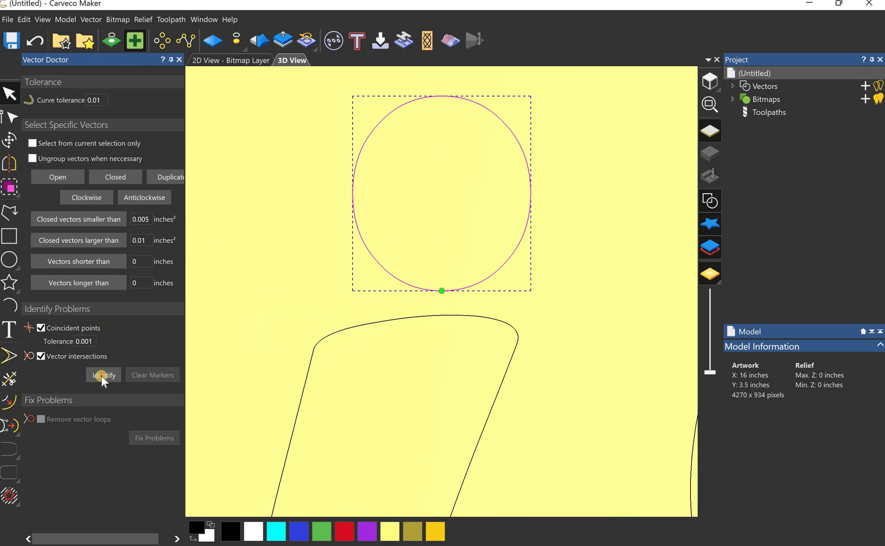
pyautogui.click(409, 298)
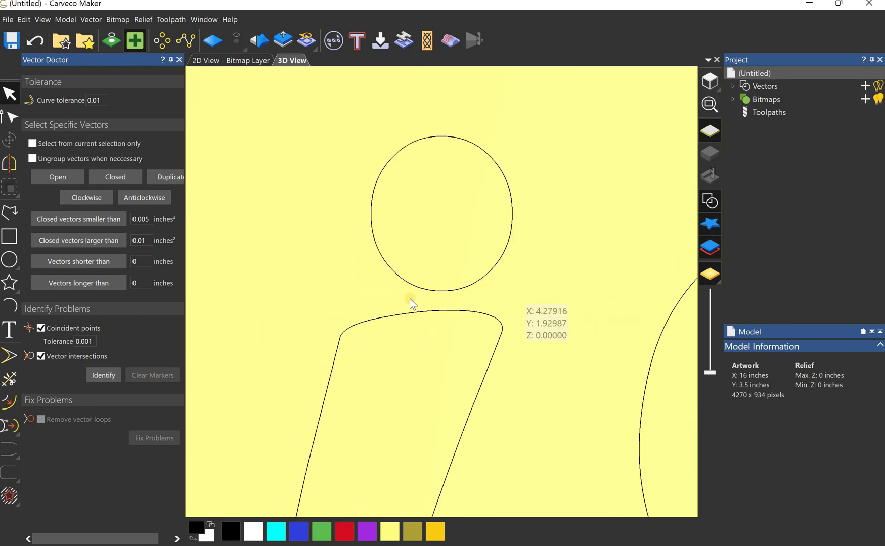
pyautogui.scroll(-2, 409, 298)
pyautogui.scroll(5, 434, 289)
pyautogui.scroll(-3, 474, 390)
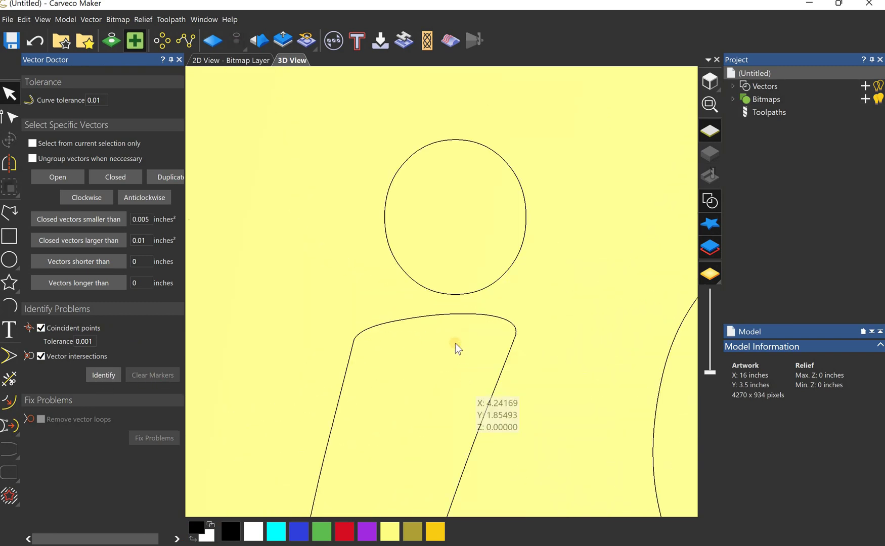
pyautogui.scroll(-3, 455, 343)
pyautogui.scroll(5, 520, 251)
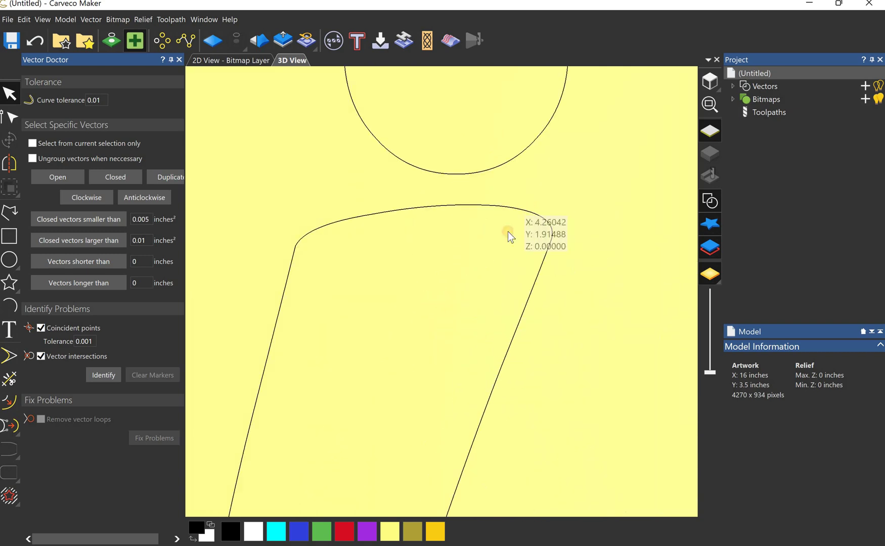
# Step: Select the first i's stem to check its outline, clear the selection and minimise the program window
pyautogui.click(288, 385)
pyautogui.scroll(-2, 292, 377)
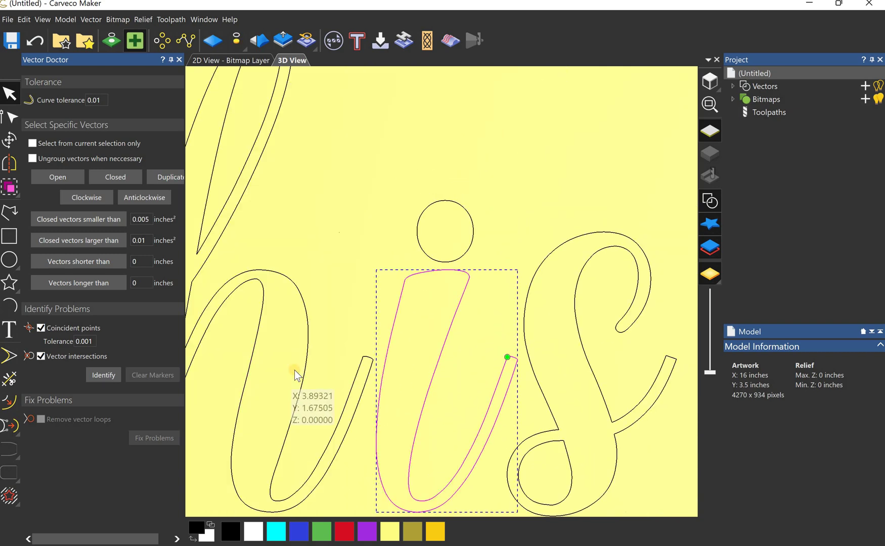
pyautogui.click(518, 167)
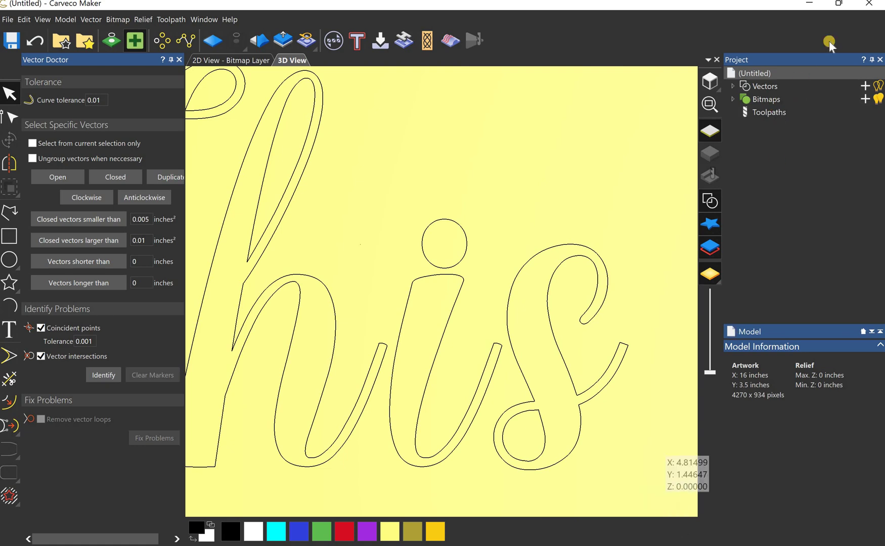
pyautogui.click(812, 6)
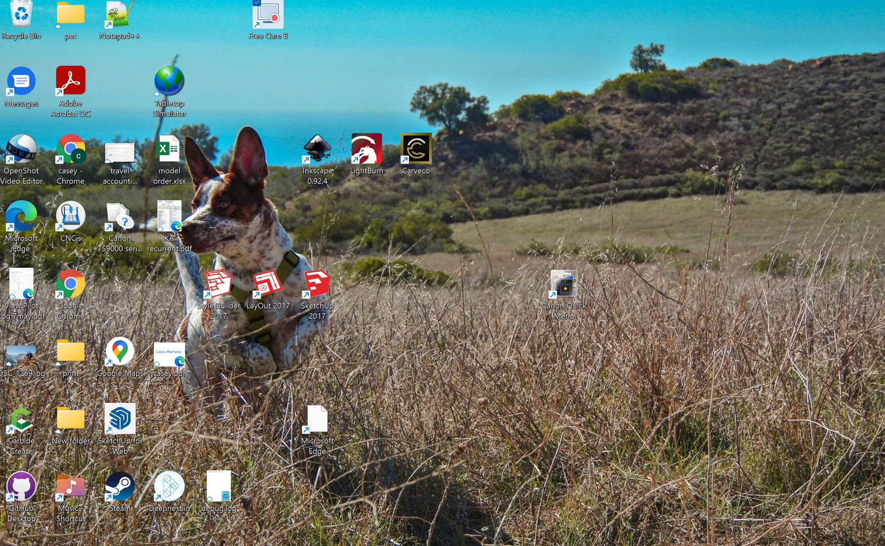